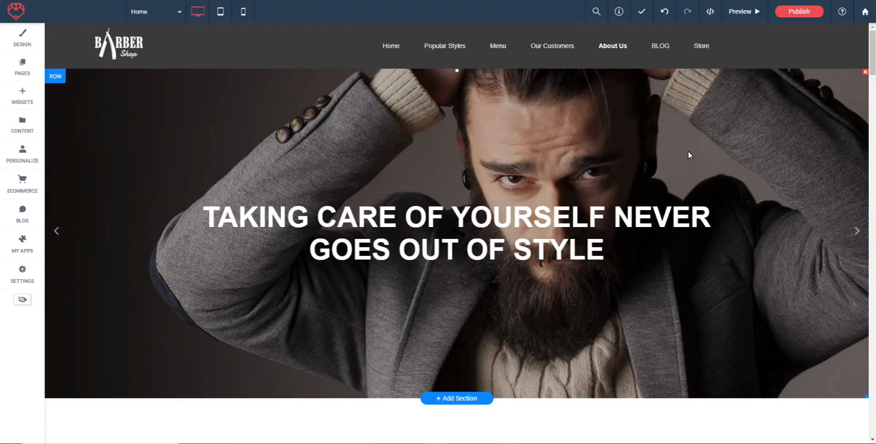
Add an Accordion widget to the page between the photo row and the "Why people believe in us" section
drag(872, 41, 874, 100)
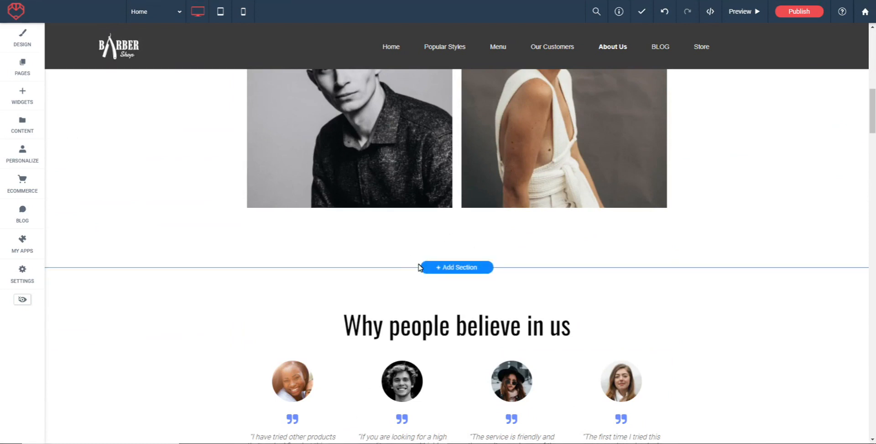
click(19, 95)
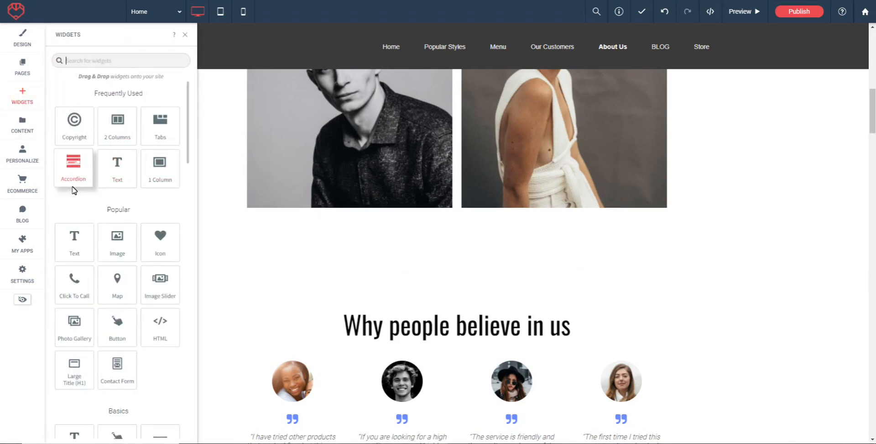
scroll(102, 237, down, 4)
scroll(101, 264, down, 3)
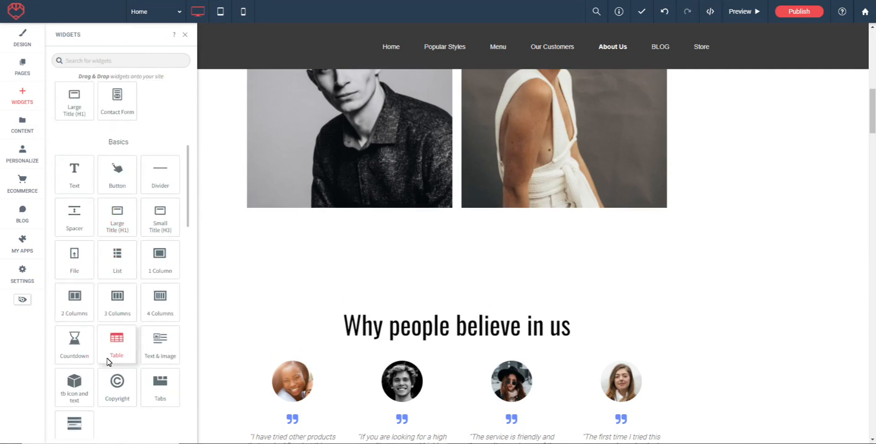
scroll(108, 362, down, 1)
drag(76, 381, 445, 285)
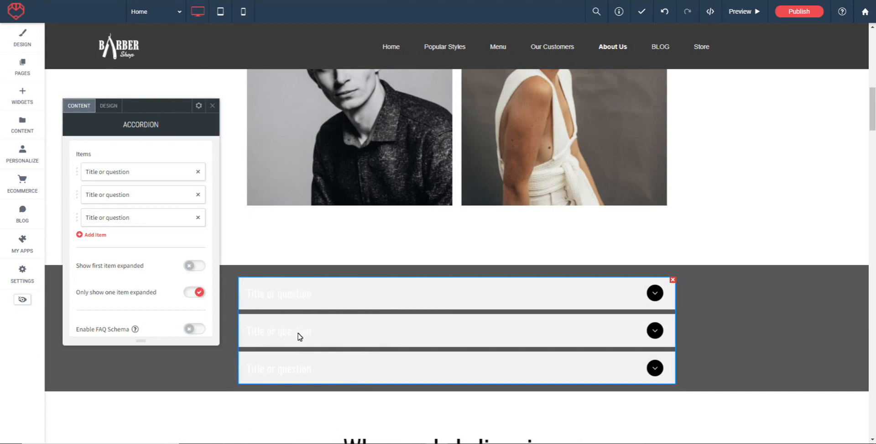
Rename the first accordion item to "Title 1"
click(109, 176)
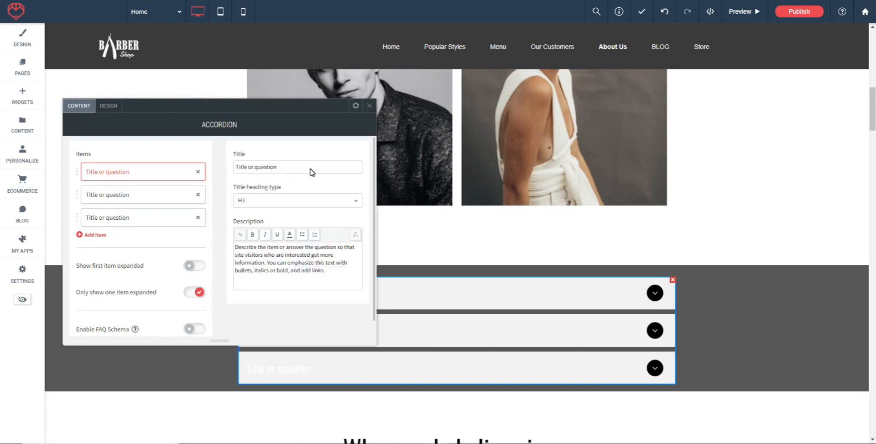
drag(305, 168, 251, 169)
text(1)
drag(335, 273, 245, 255)
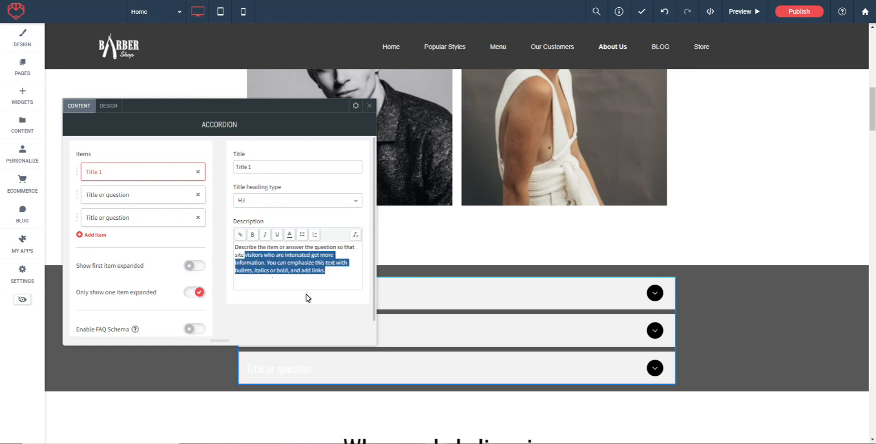
Rename the second accordion item to "Title 2" and the third to "Title 3"
click(121, 195)
drag(277, 167, 251, 170)
text(2)
click(114, 218)
drag(278, 168, 250, 172)
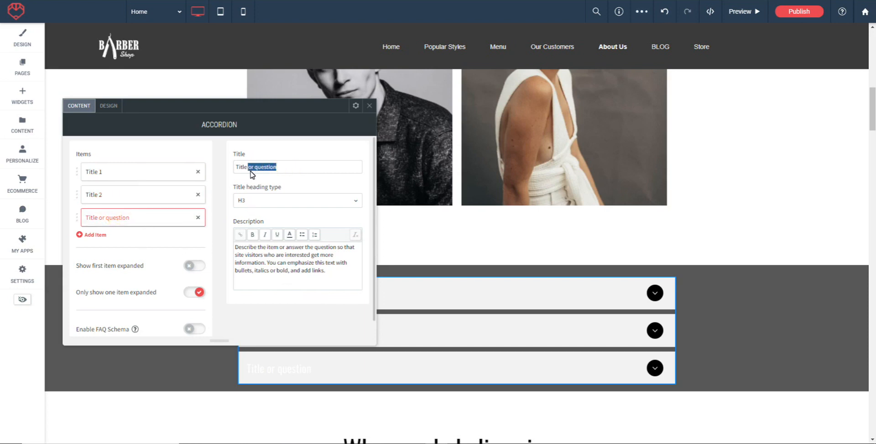
text(3)
Add a fourth item to the accordion, delete it again, and close the accordion settings
click(94, 235)
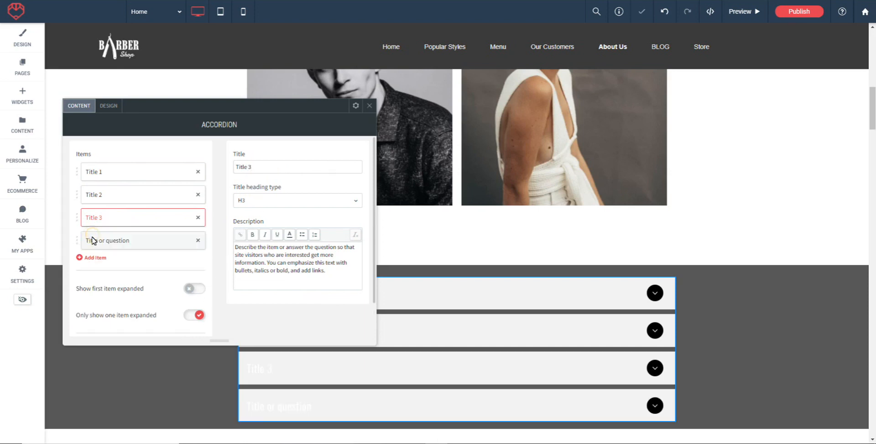
click(198, 240)
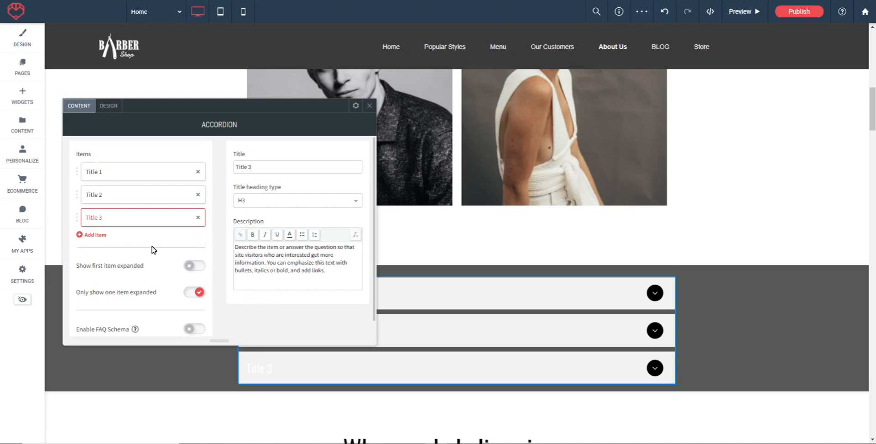
click(370, 106)
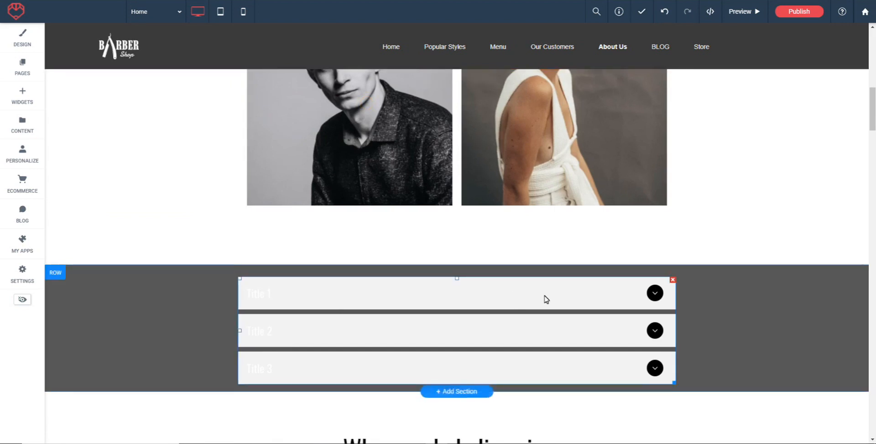
Turn on showing the first item expanded in the accordion's content settings
scroll(546, 299, down, 2)
click(277, 277)
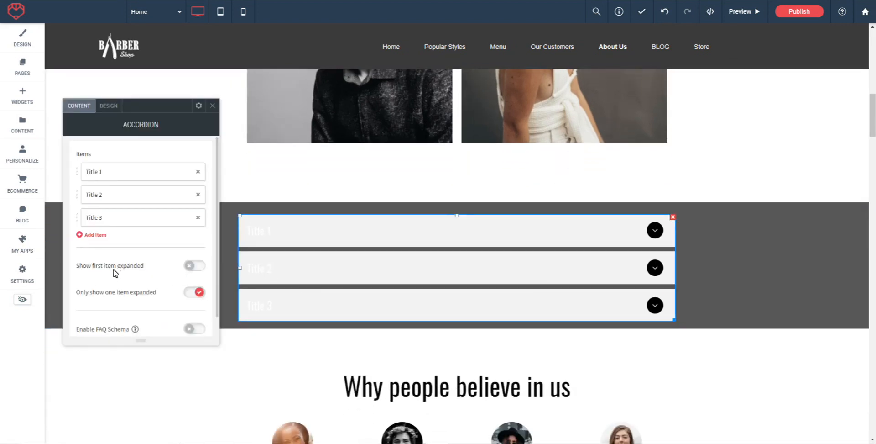
click(200, 267)
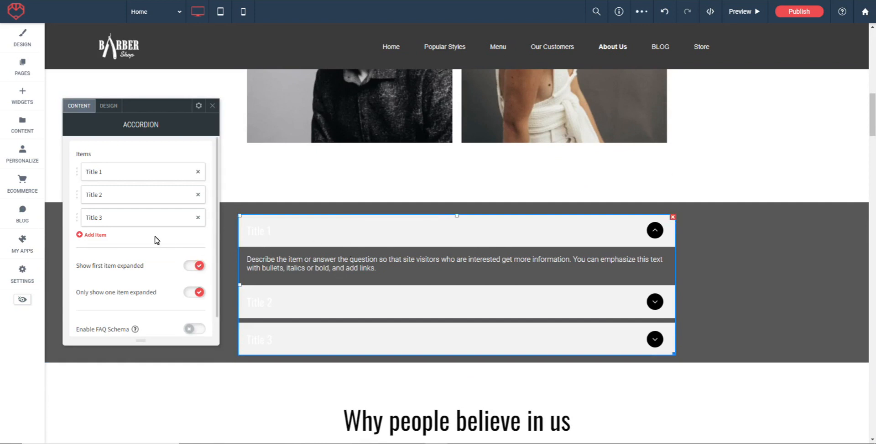
Try the accordion's other four design layouts, then restore the first layout with the round expand icons
scroll(160, 242, down, 1)
click(110, 106)
click(201, 205)
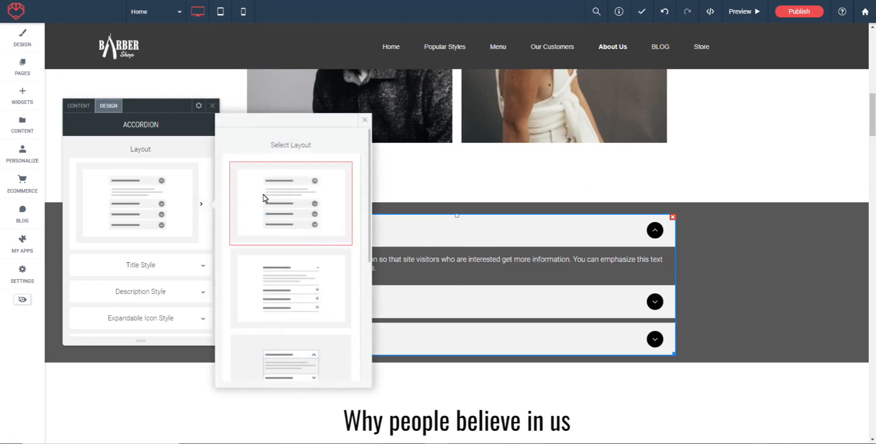
click(280, 281)
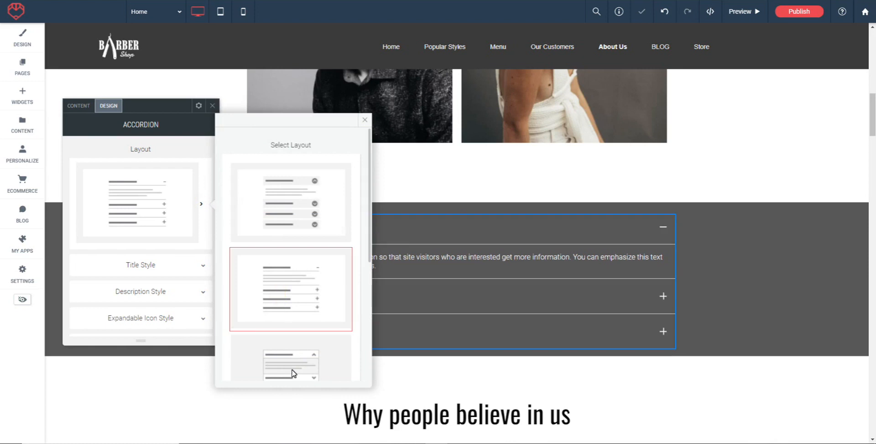
click(293, 372)
scroll(295, 315, down, 5)
click(292, 288)
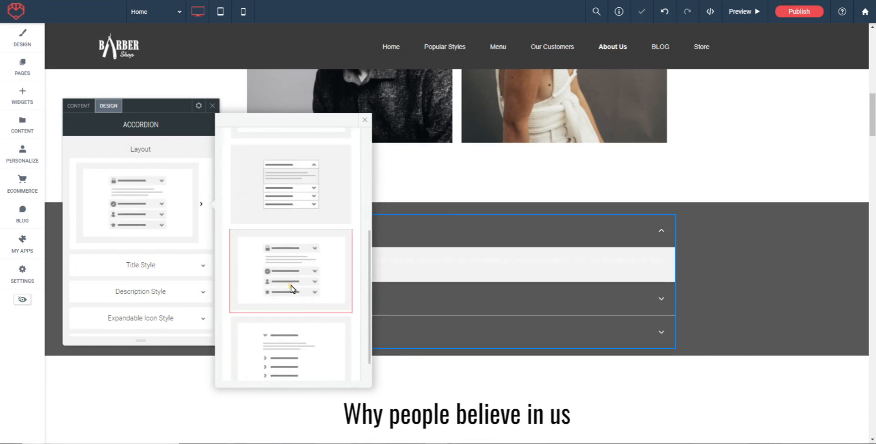
click(290, 349)
scroll(306, 289, up, 1)
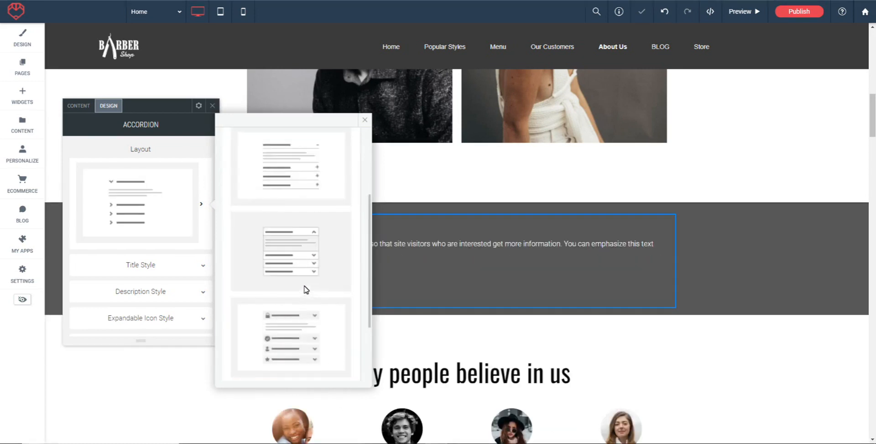
scroll(305, 274, up, 3)
click(287, 209)
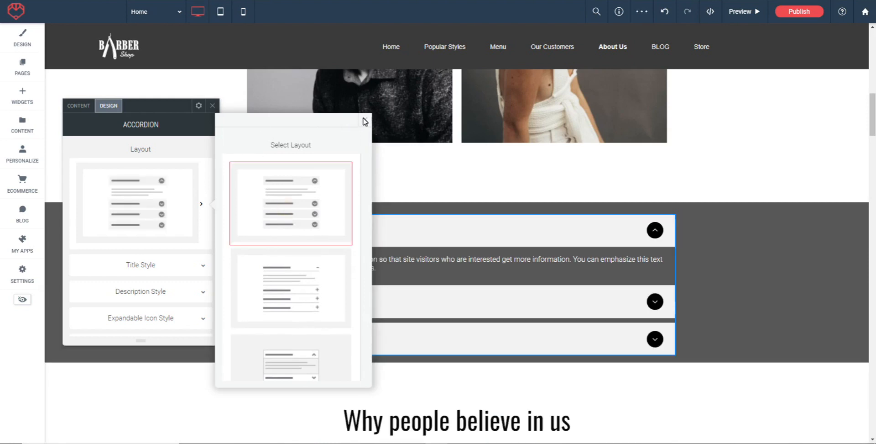
Set the accordion titles' font color to a recent dark grey and make the titles bold
scroll(128, 209, down, 2)
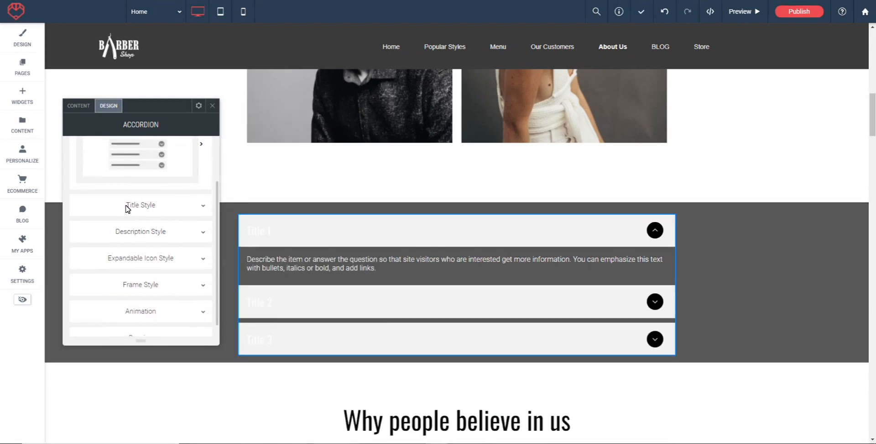
click(203, 209)
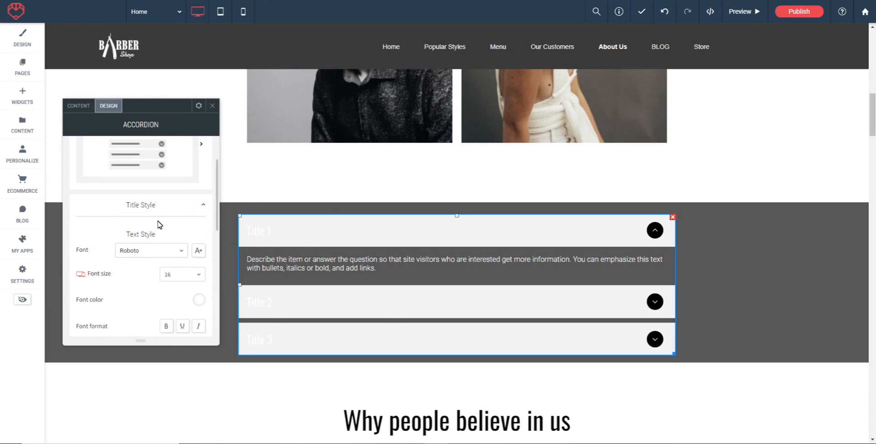
scroll(137, 226, down, 1)
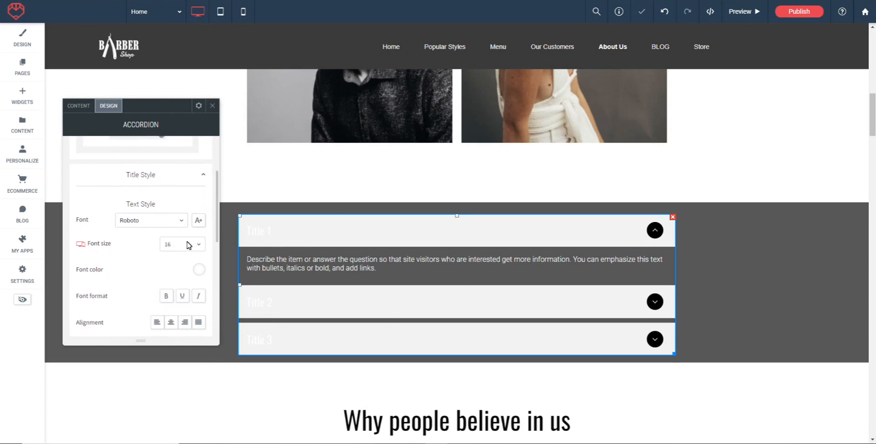
click(199, 270)
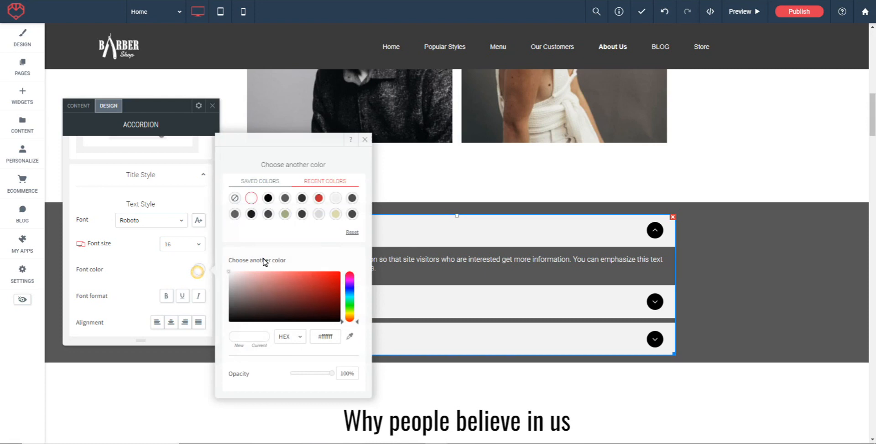
click(302, 198)
click(365, 139)
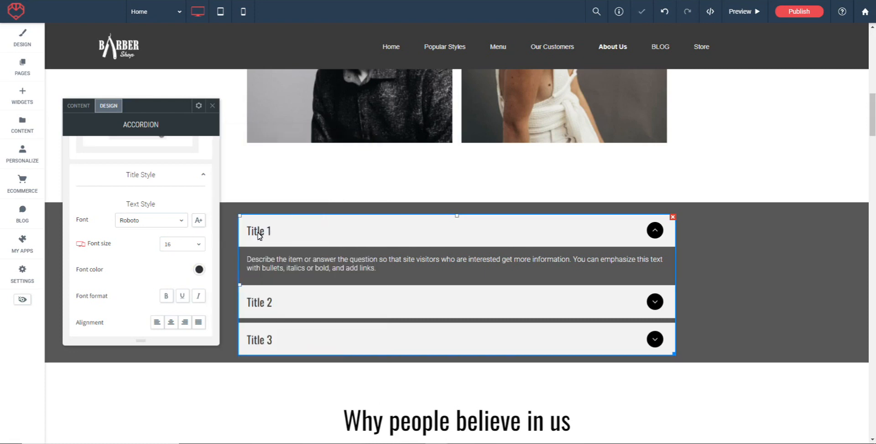
scroll(156, 262, down, 1)
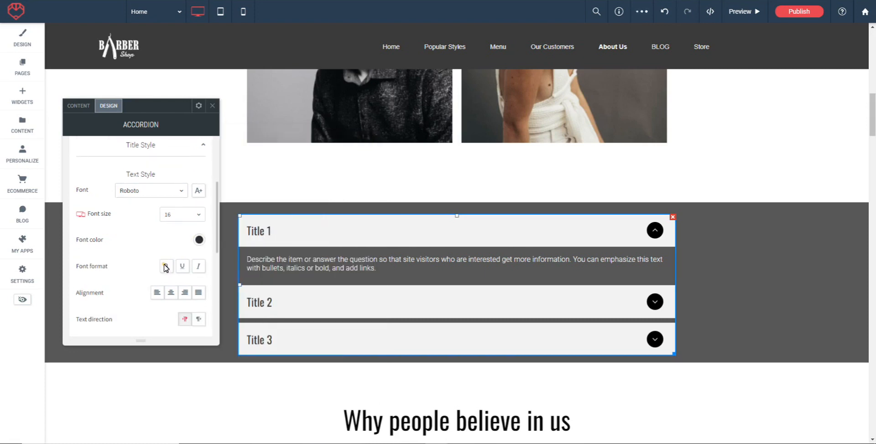
click(165, 266)
Set the accordion titles' background color to the recent red #c32b2b
scroll(137, 256, down, 3)
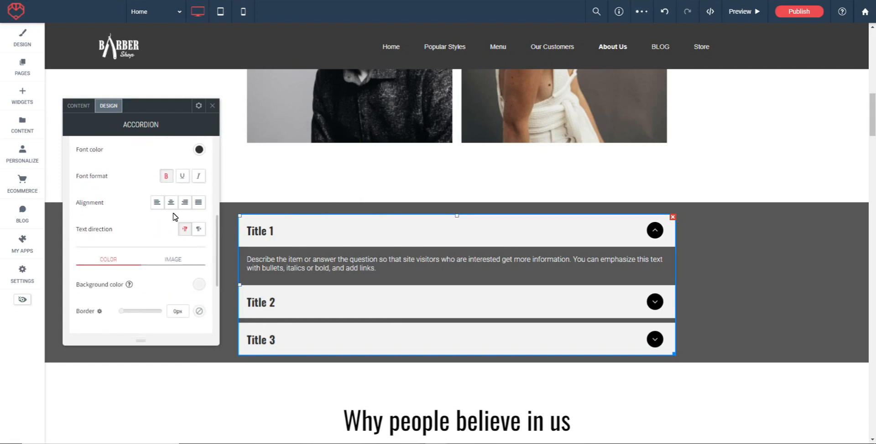
scroll(155, 230, down, 2)
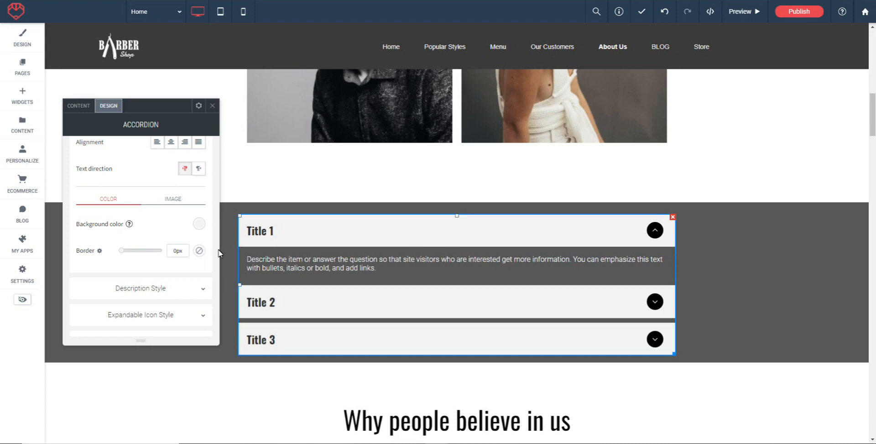
click(198, 225)
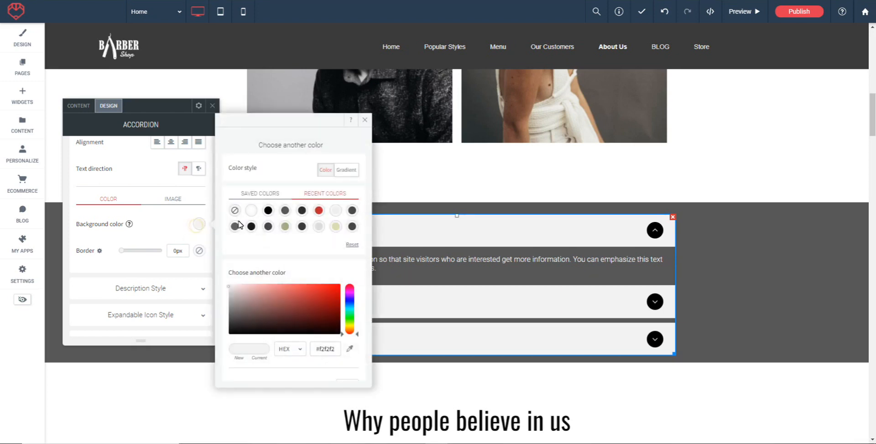
click(319, 210)
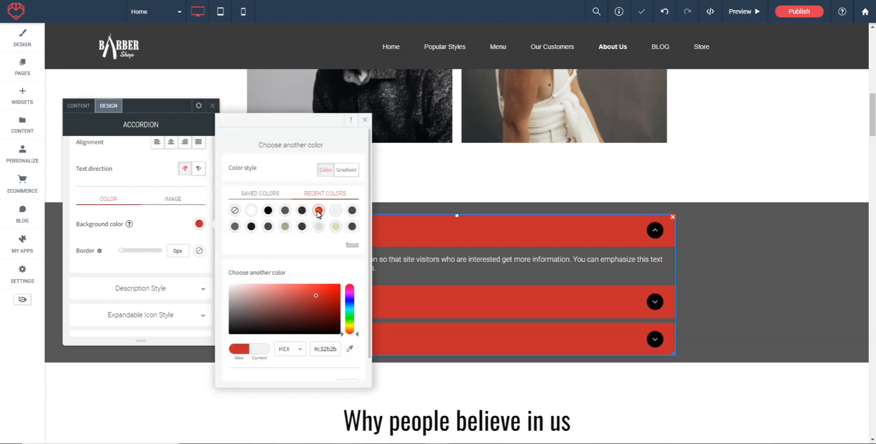
click(172, 221)
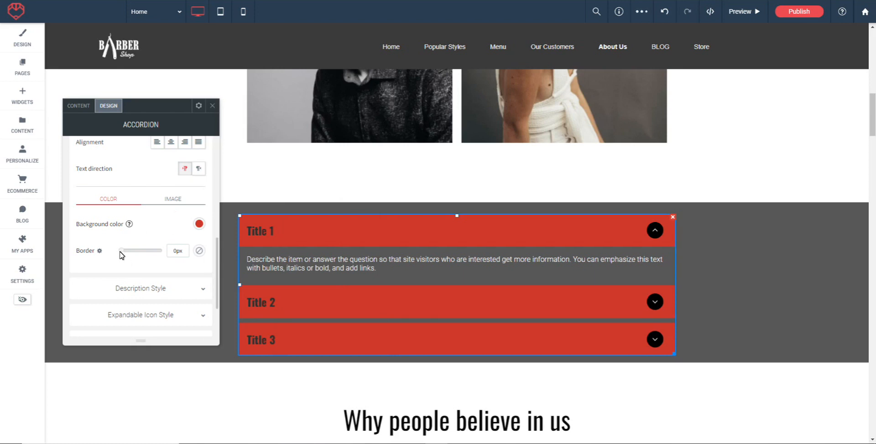
Give the accordion titles a 6px border in white #ffffff
drag(124, 249, 133, 254)
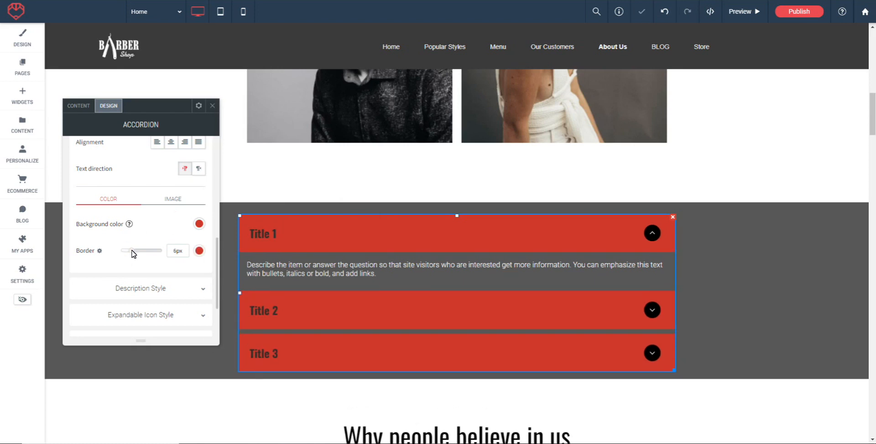
click(199, 250)
click(252, 187)
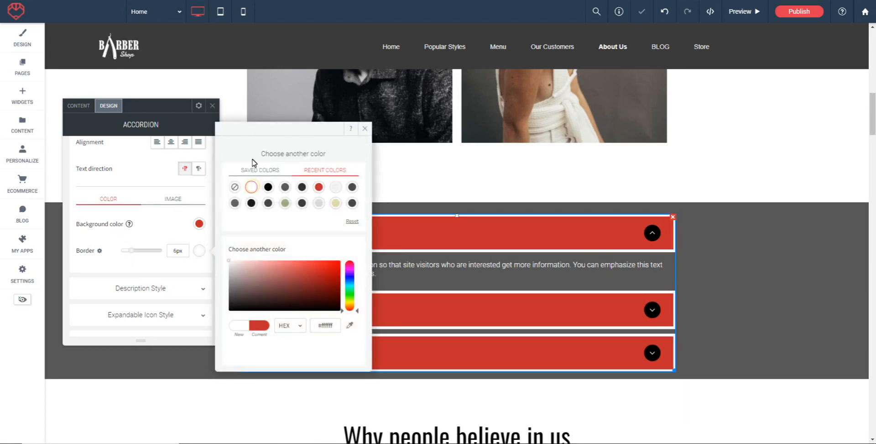
click(363, 129)
Set the site image pexels-photo-11652793.jpeg as the background image of the accordion titles
scroll(160, 235, down, 3)
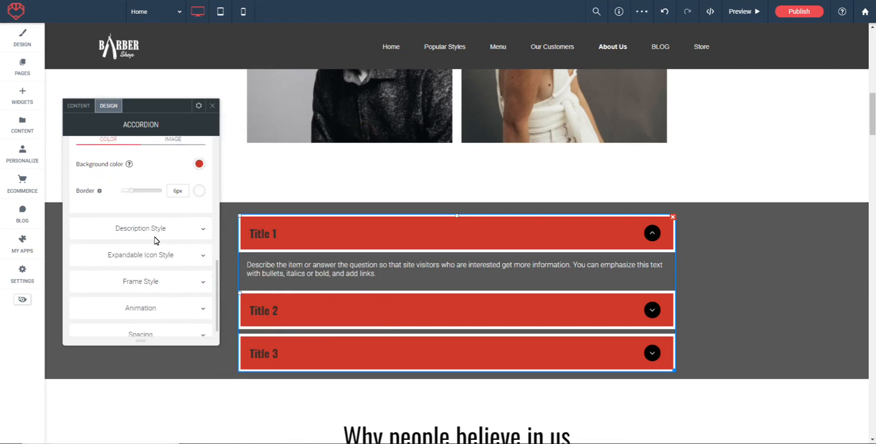
scroll(153, 239, up, 3)
click(178, 229)
scroll(172, 236, down, 2)
scroll(171, 236, down, 1)
click(139, 215)
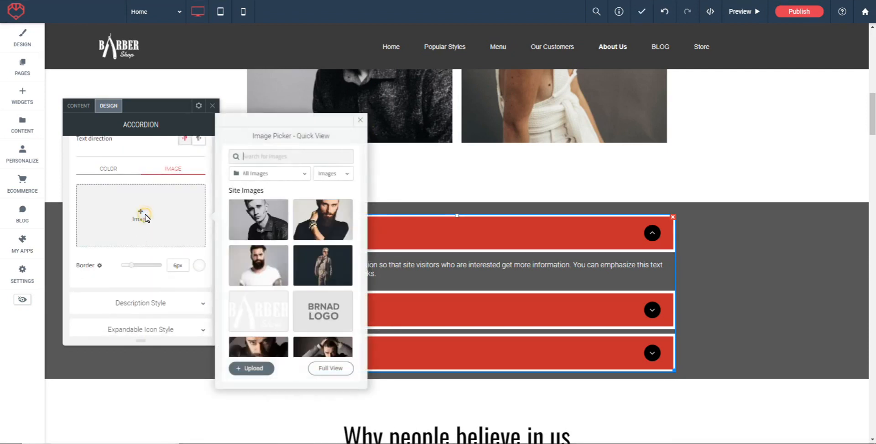
click(258, 219)
scroll(142, 270, down, 1)
scroll(84, 305, down, 1)
scroll(429, 244, down, 2)
scroll(423, 247, up, 2)
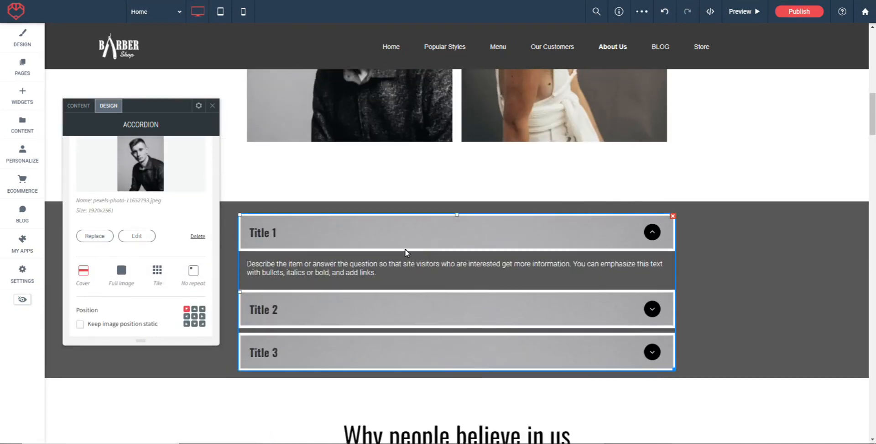
Try the Full image and Tile display modes for the title background image, and finish with No repeat
click(122, 271)
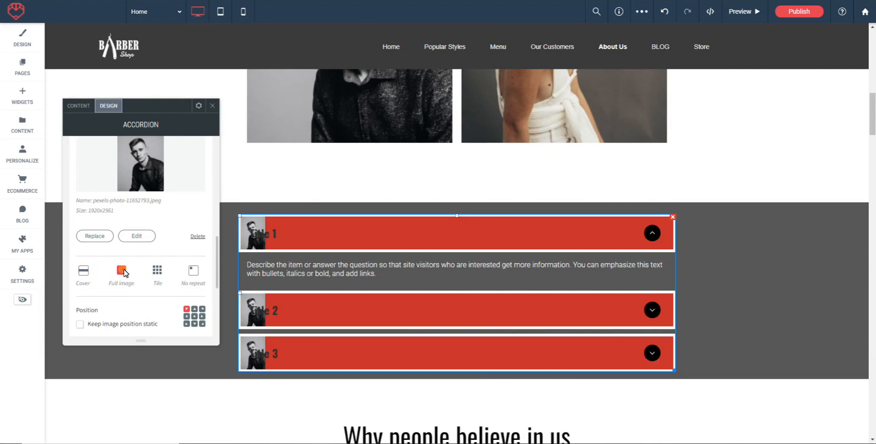
click(157, 272)
click(194, 271)
scroll(155, 280, down, 1)
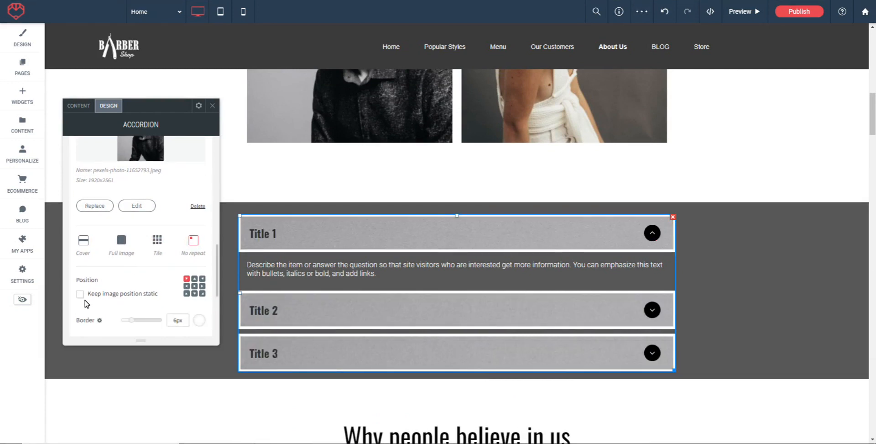
Try a static, centered position for the background image of the accordion titles
click(82, 296)
scroll(610, 277, down, 3)
scroll(590, 281, up, 4)
scroll(590, 282, down, 1)
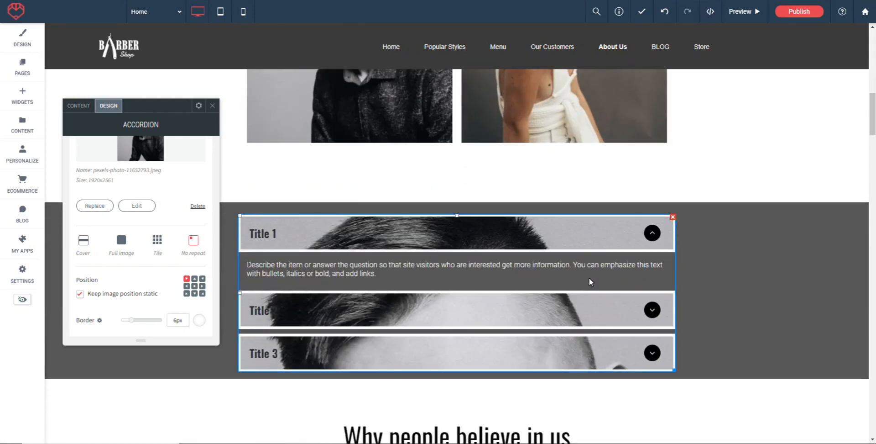
click(194, 285)
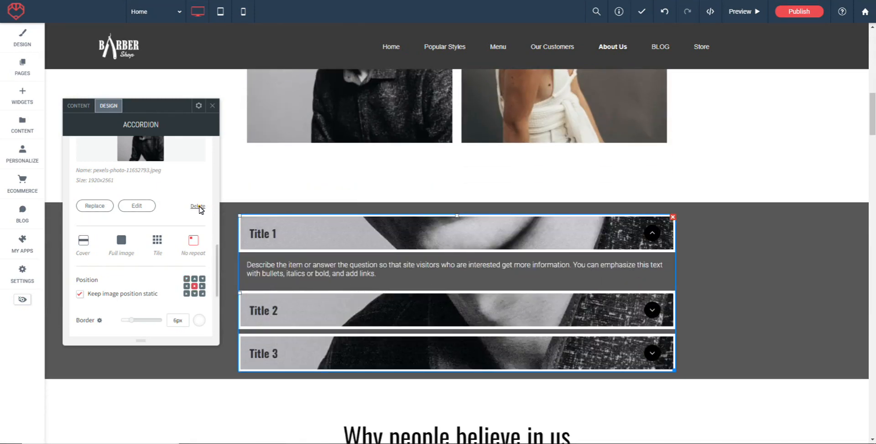
Delete the background image from the accordion titles
click(198, 206)
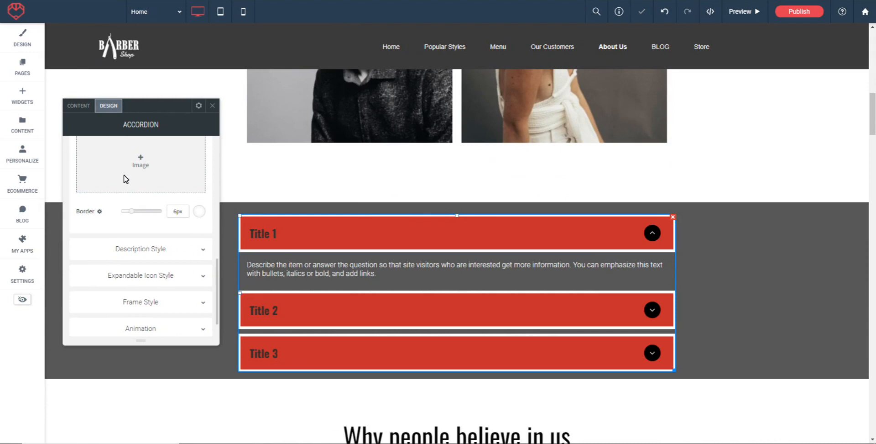
Set the background color of the accordion descriptions to the recent light gray #dadada
scroll(196, 221, down, 1)
click(135, 221)
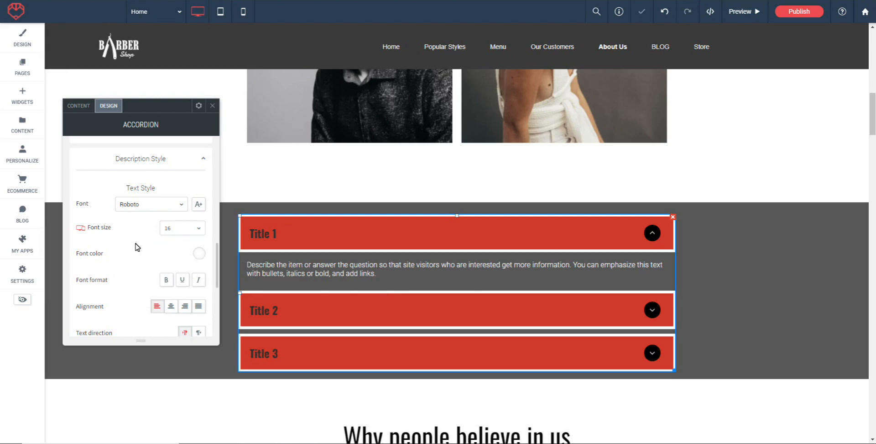
scroll(126, 242, down, 1)
scroll(140, 243, down, 3)
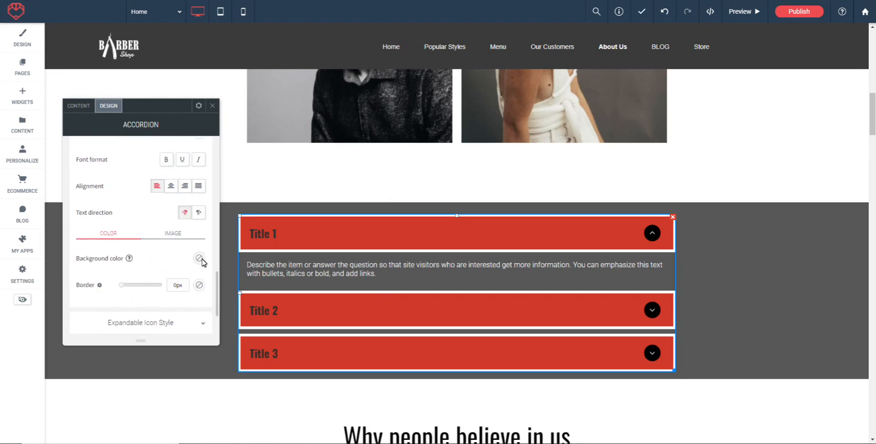
click(200, 259)
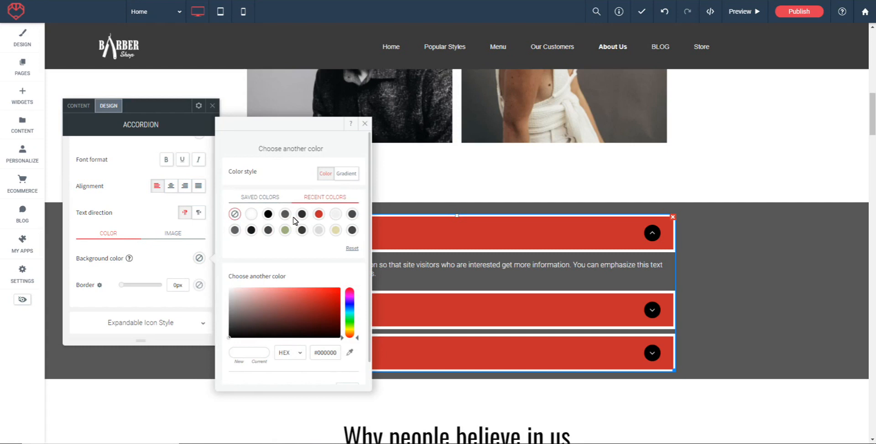
click(319, 230)
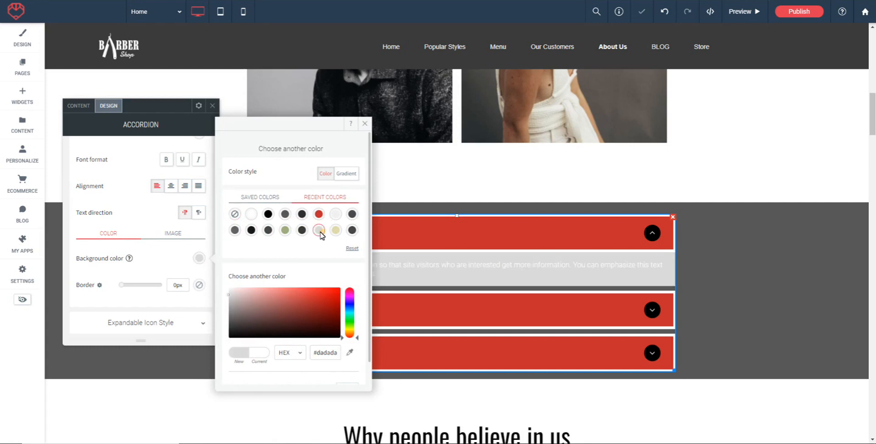
click(366, 125)
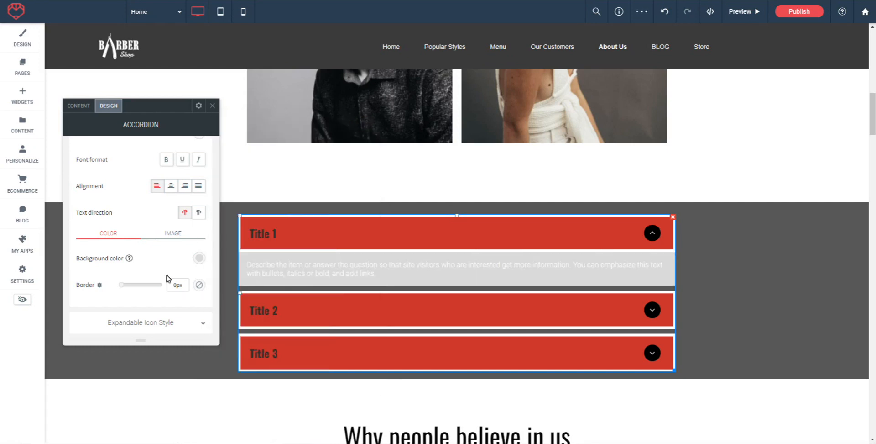
Set the font color of the accordion descriptions to black
scroll(169, 274, up, 2)
click(199, 193)
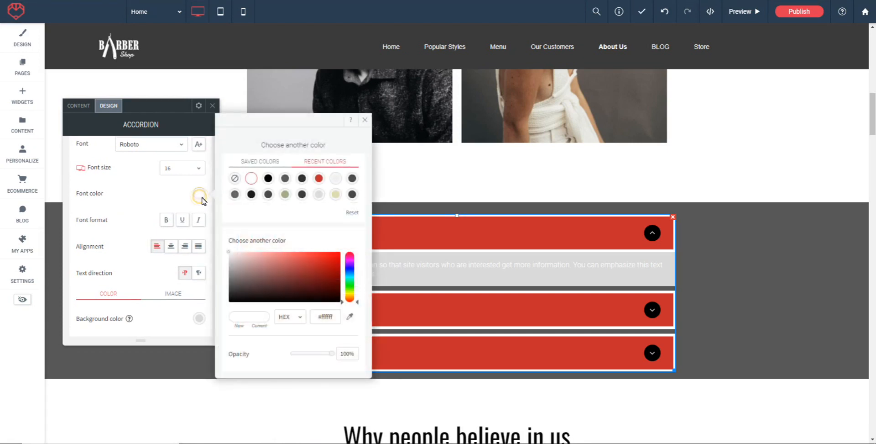
click(268, 179)
click(365, 120)
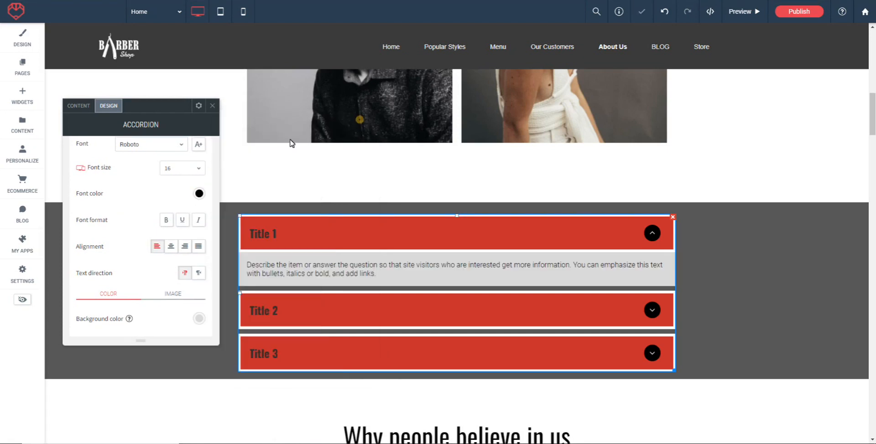
Try a border on the accordion descriptions and set its width back to 0px
scroll(159, 208, down, 2)
scroll(159, 207, down, 3)
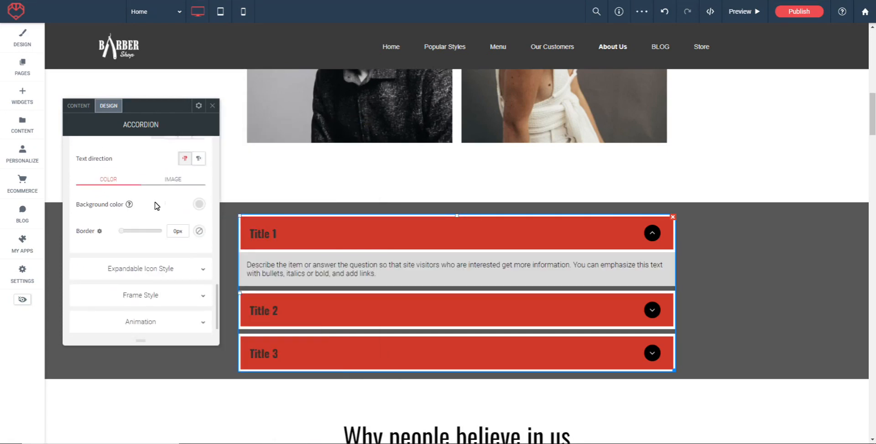
click(126, 224)
drag(126, 227, 117, 226)
Set the expandable icon's color to the recent red #c32b2b and its size to 24px
scroll(137, 253, down, 1)
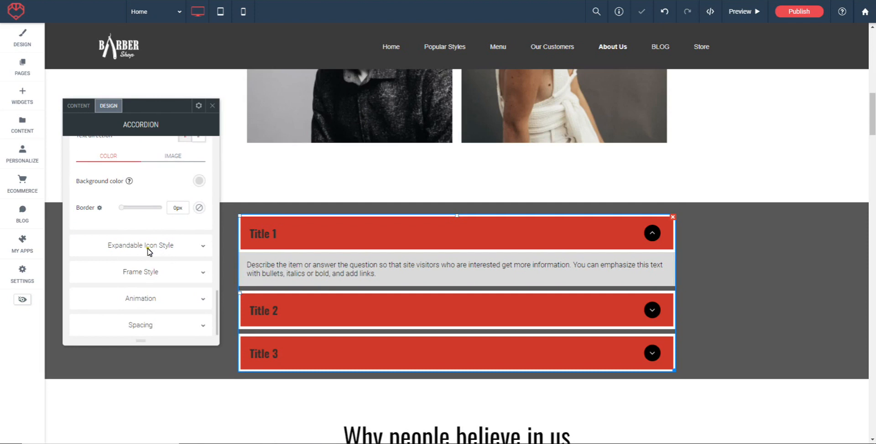
click(148, 246)
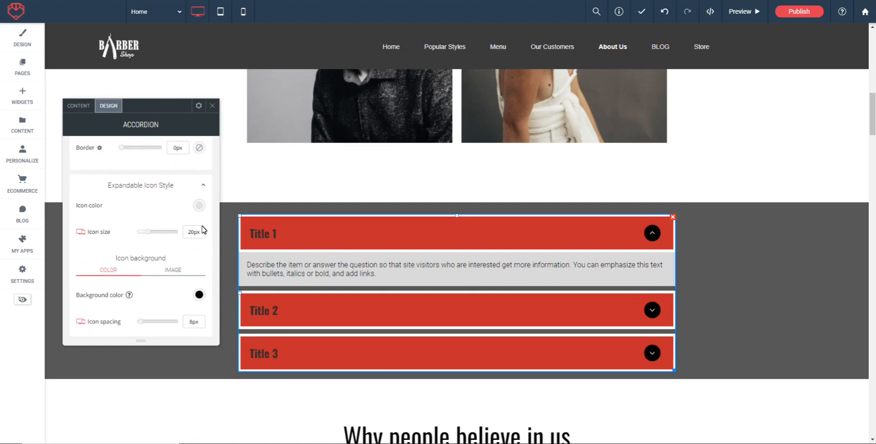
click(199, 208)
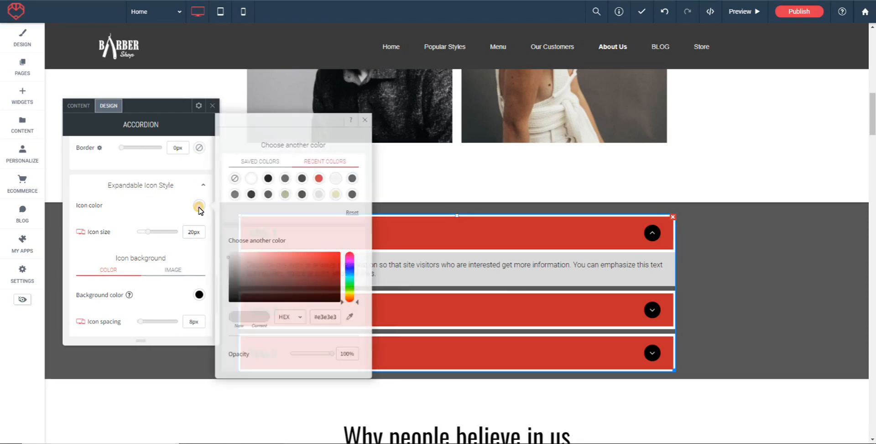
click(318, 181)
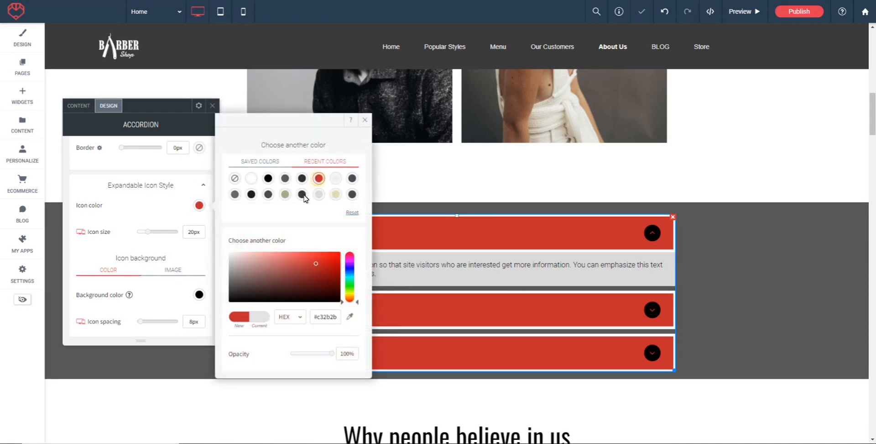
click(366, 120)
drag(149, 234, 154, 235)
Set the expandable icon's background to the recent olive green and its icon spacing to 9px
scroll(137, 241, down, 2)
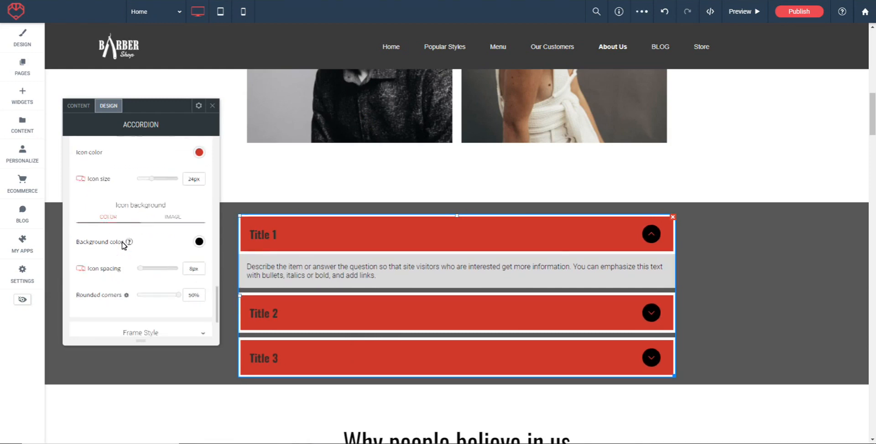
click(199, 235)
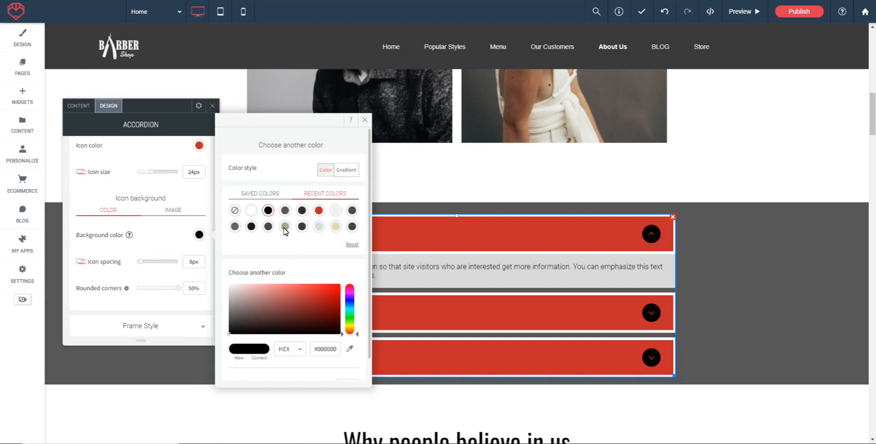
click(285, 226)
click(364, 120)
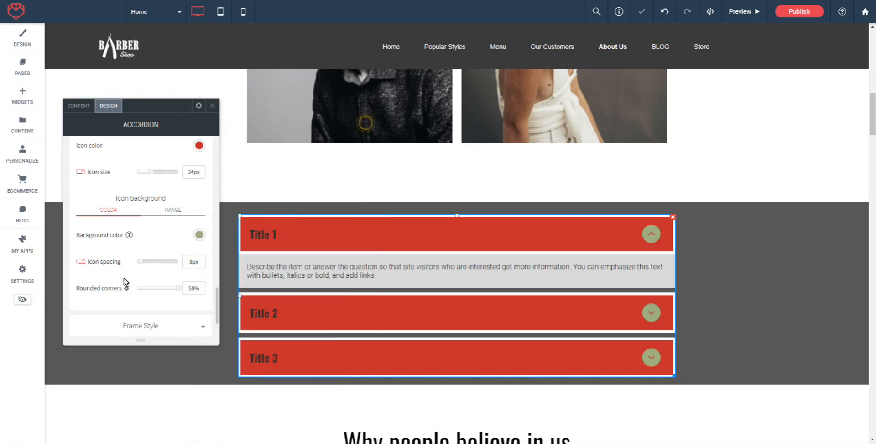
click(141, 262)
drag(142, 261, 144, 261)
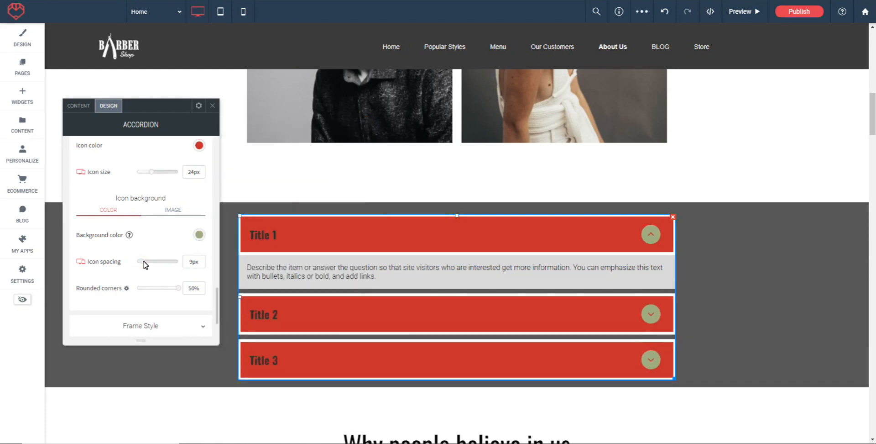
Try less rounded corners on the expandable icon, restore 50%, and check the image option for its background
drag(178, 288, 128, 288)
drag(138, 288, 183, 299)
click(172, 211)
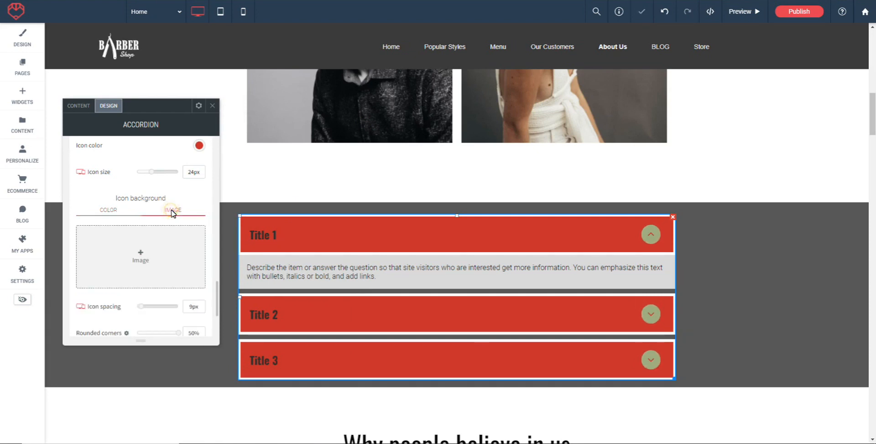
scroll(137, 239, down, 1)
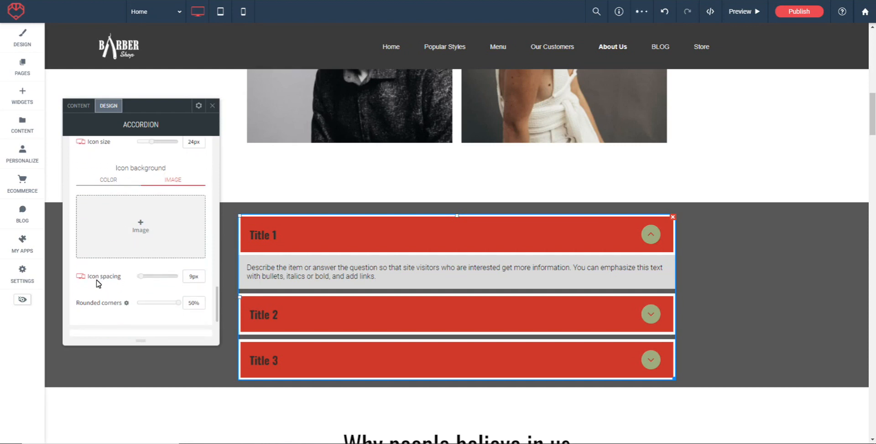
click(109, 180)
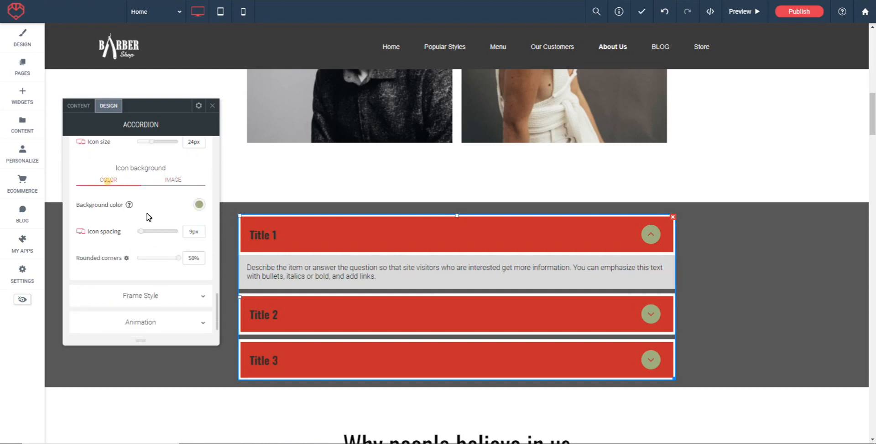
Set the accordion frame's width to 960px and its background color to the recent dark gray #464646
scroll(182, 251, down, 3)
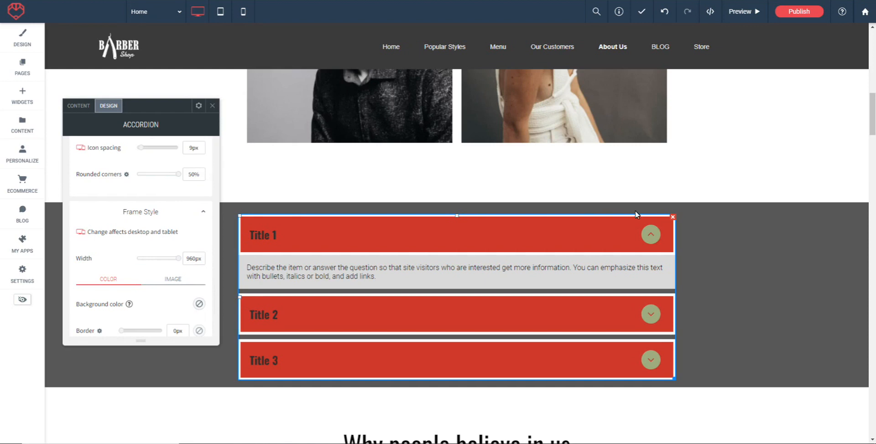
mouse_move(178, 258)
mouse_down()
mouse_move(162, 258)
mouse_move(181, 259)
mouse_up()
scroll(129, 273, down, 1)
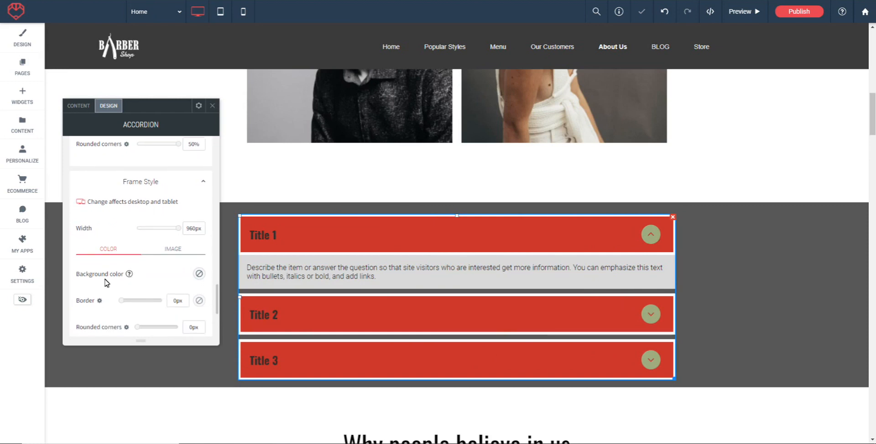
click(199, 273)
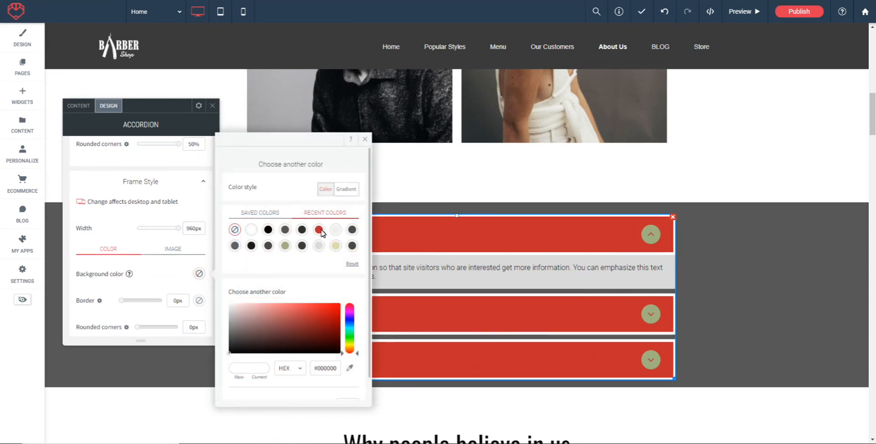
click(352, 246)
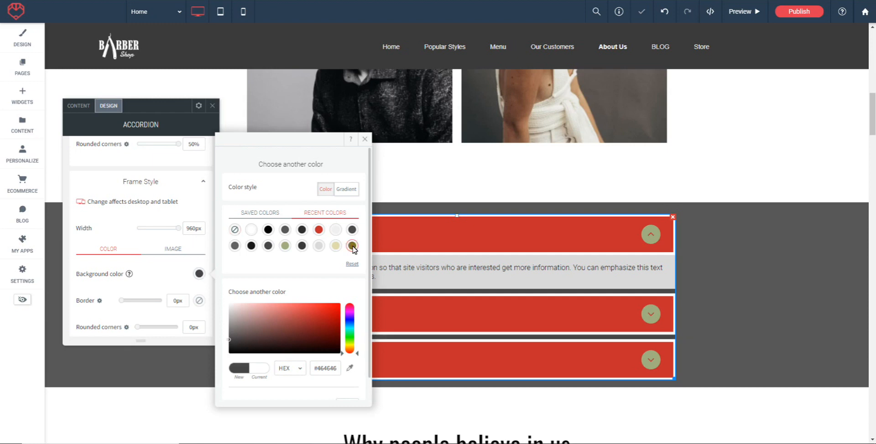
click(365, 139)
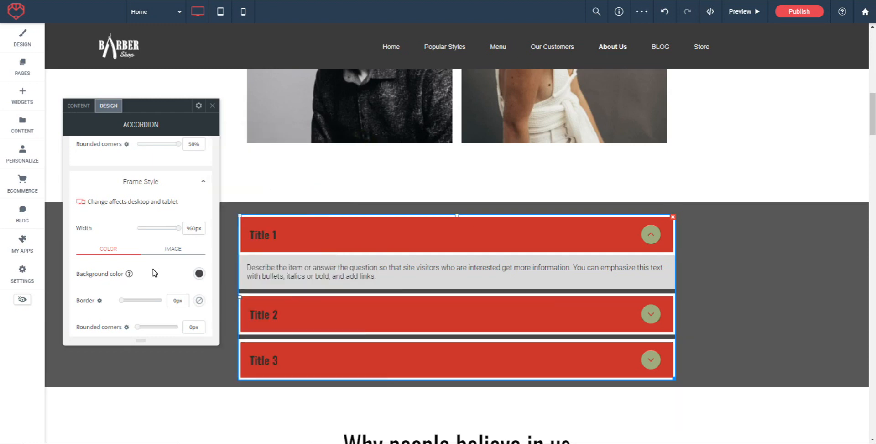
Give the accordion frame a 7px red border and 52px rounded corners
scroll(112, 292, down, 1)
drag(124, 273, 138, 274)
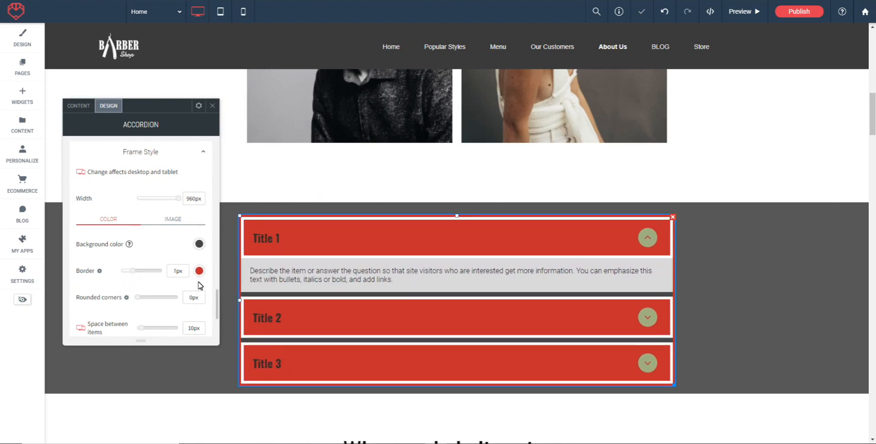
drag(136, 296, 161, 300)
Set the space between the accordion items to 27px
scroll(146, 313, down, 2)
drag(143, 273, 133, 299)
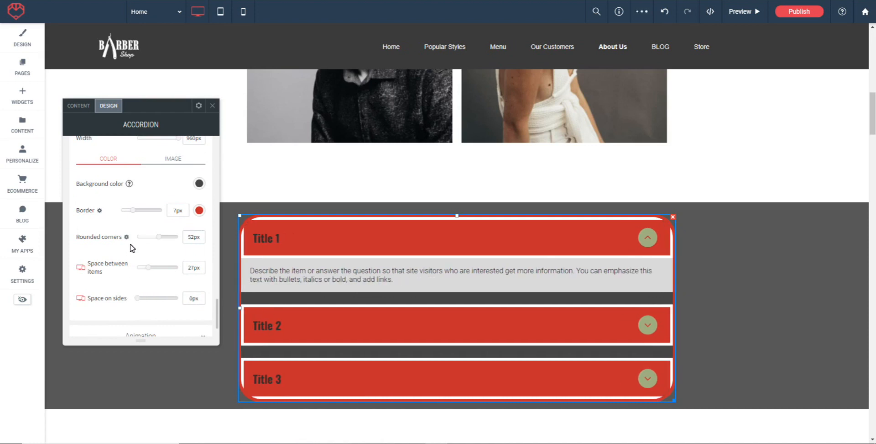
Set the accordion's animation to Fade in with the Entrance trigger, after checking the trigger options, and preview the effect
scroll(132, 249, down, 1)
click(142, 304)
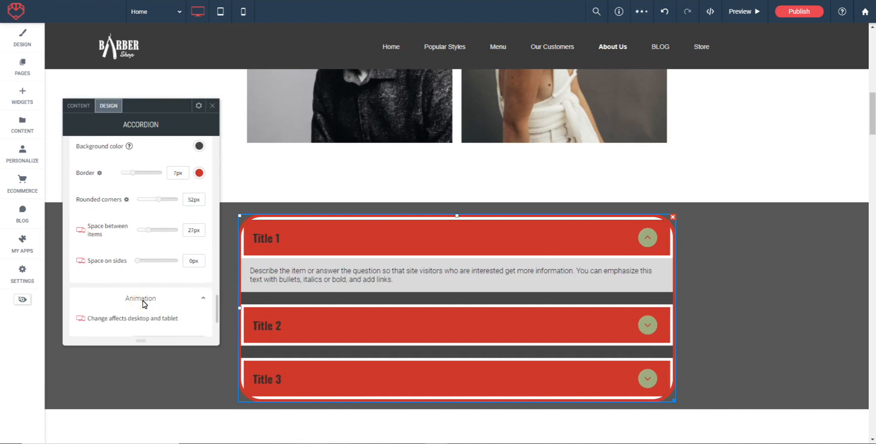
scroll(221, 228, down, 1)
scroll(173, 226, down, 1)
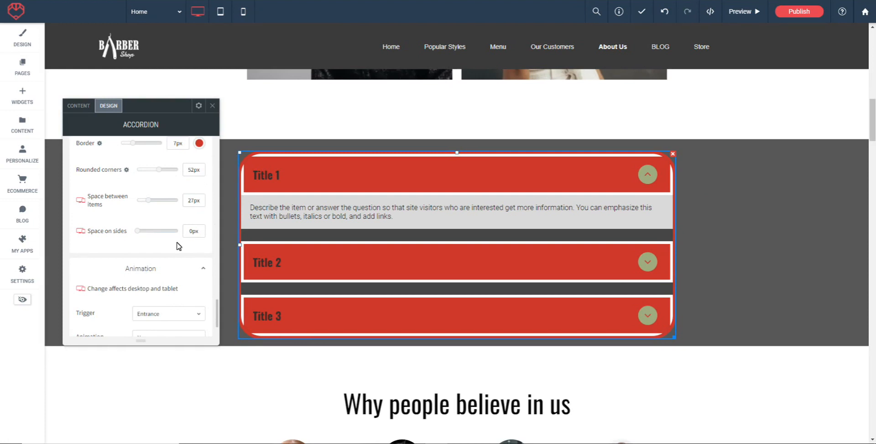
scroll(178, 246, down, 1)
click(175, 267)
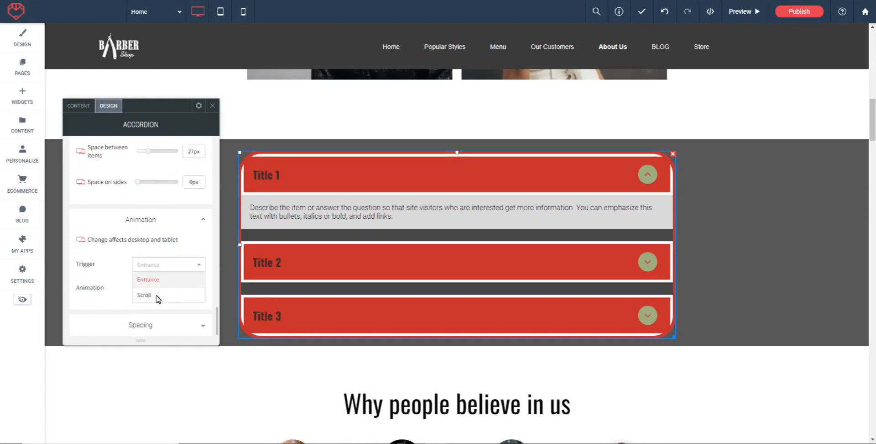
click(117, 259)
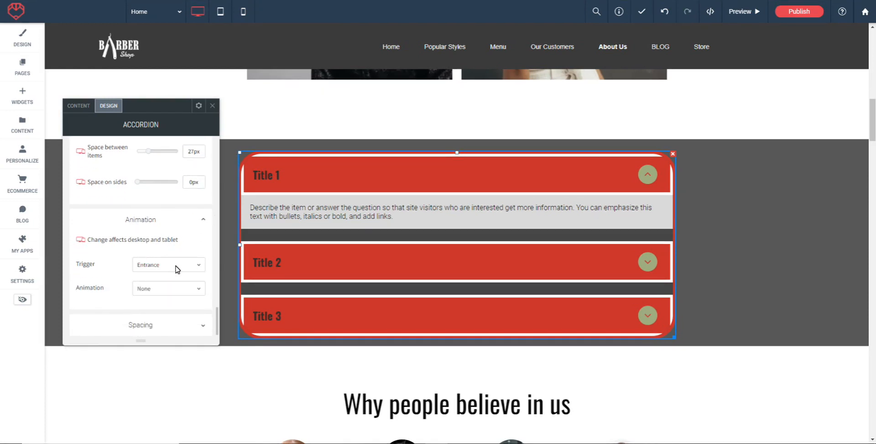
click(184, 288)
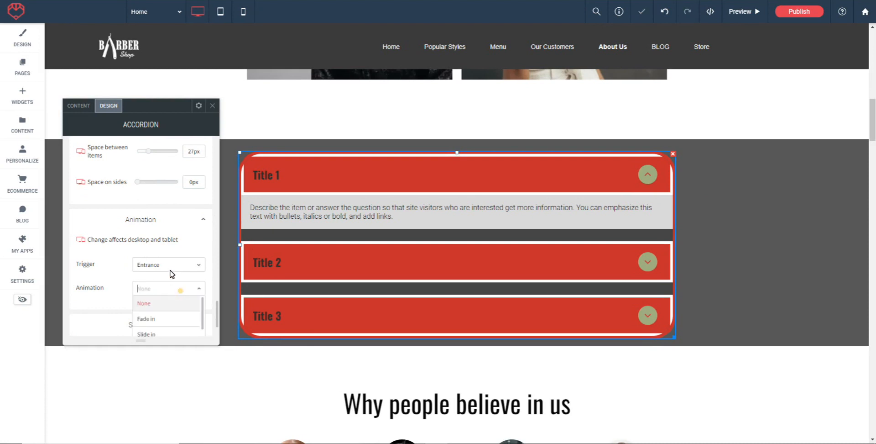
scroll(125, 247, down, 1)
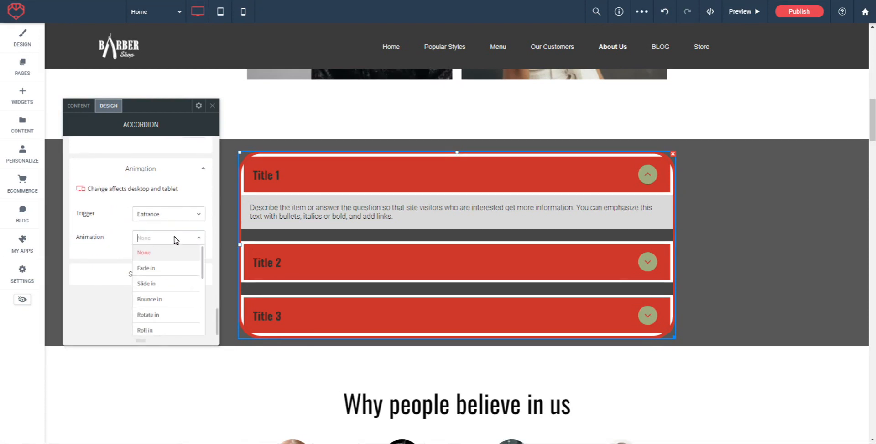
click(156, 271)
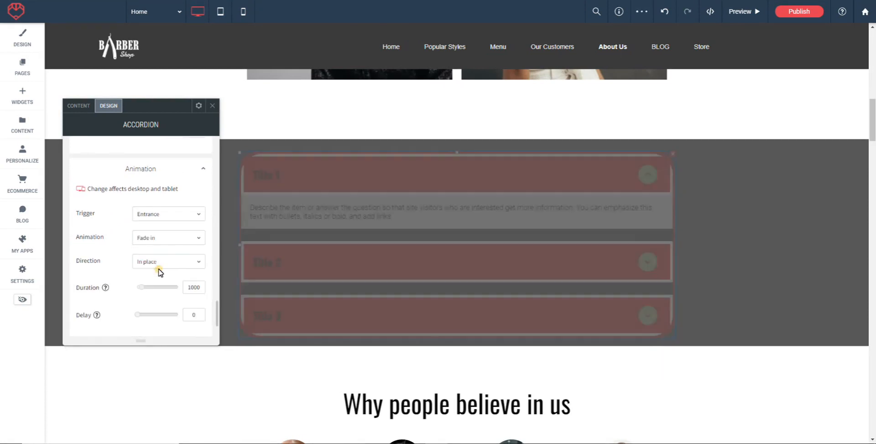
scroll(128, 269, down, 1)
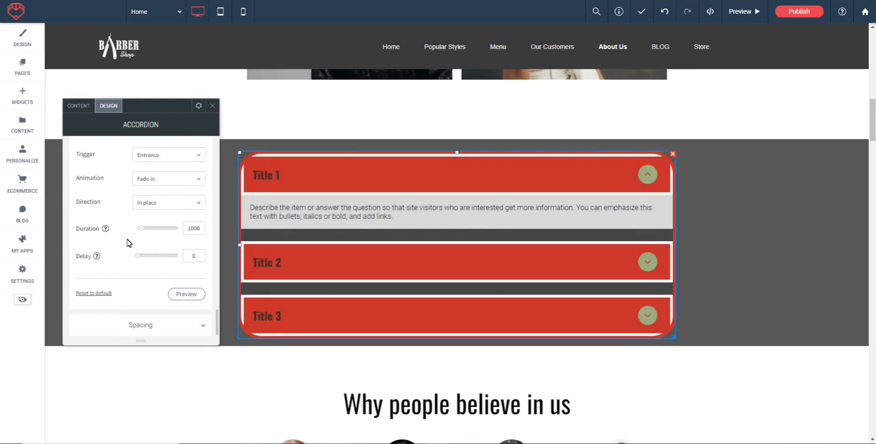
click(190, 295)
Review the accordion's spacing settings and close its design editor
click(142, 325)
scroll(164, 224, down, 4)
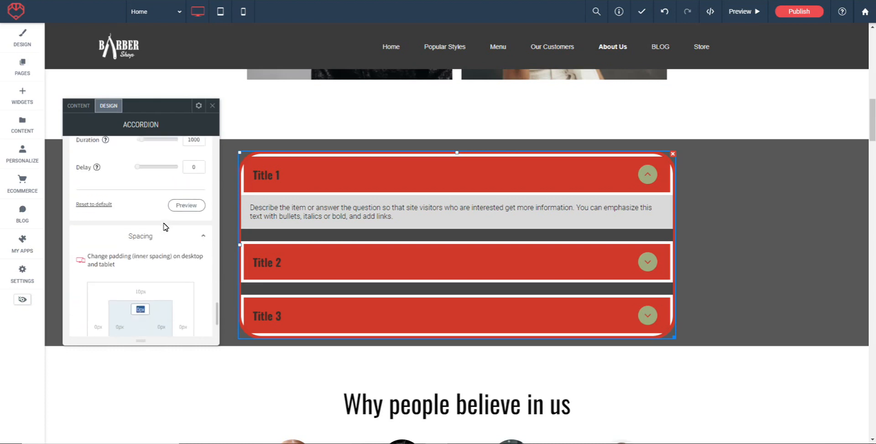
click(212, 106)
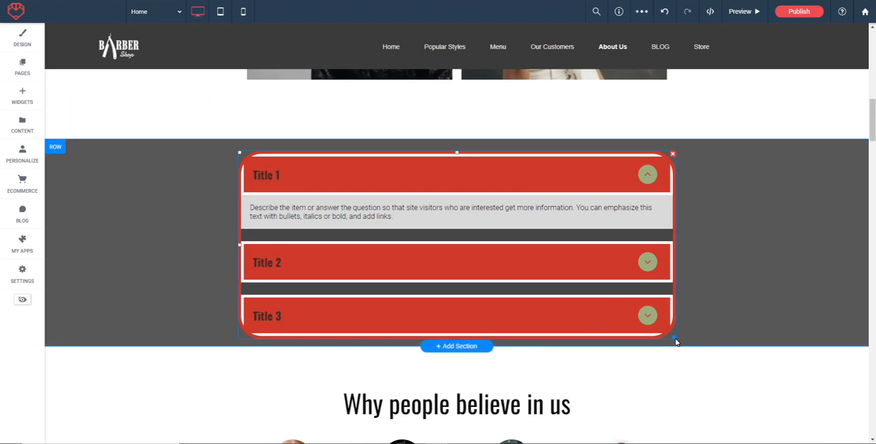
Narrow the accordion on the page, try left, center and right alignment, and leave it left-aligned
drag(673, 341, 594, 341)
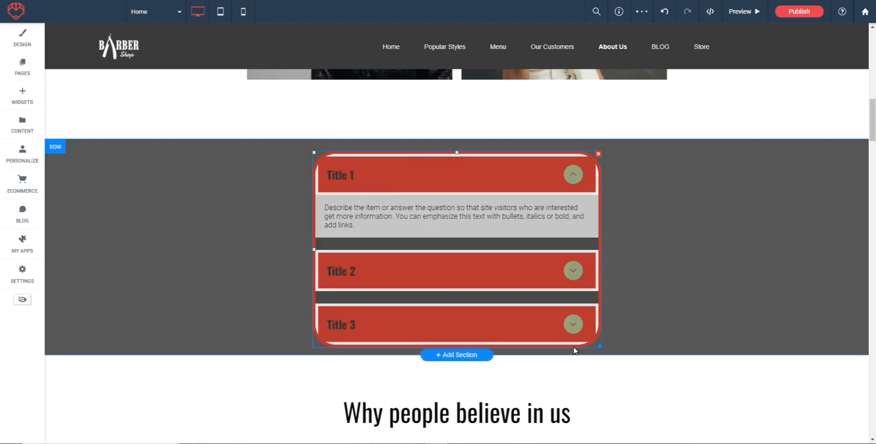
right_click(379, 175)
click(401, 212)
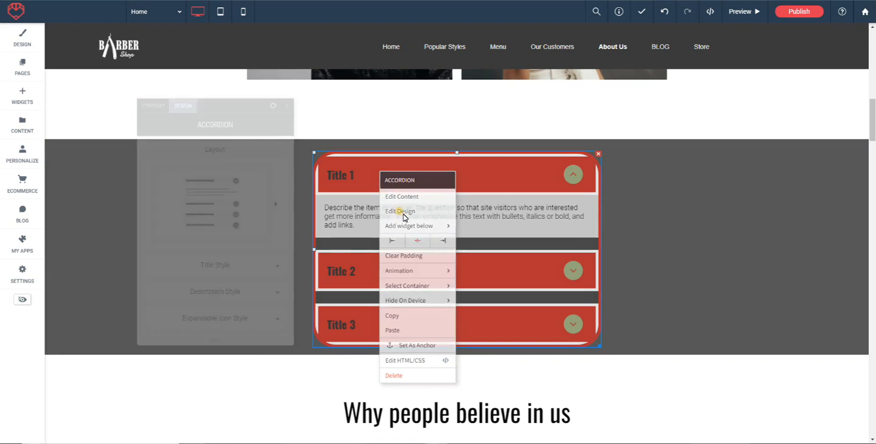
click(273, 106)
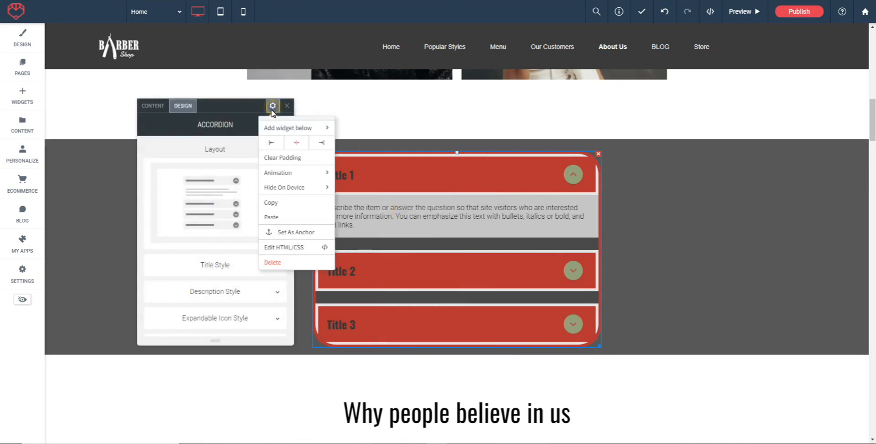
click(272, 146)
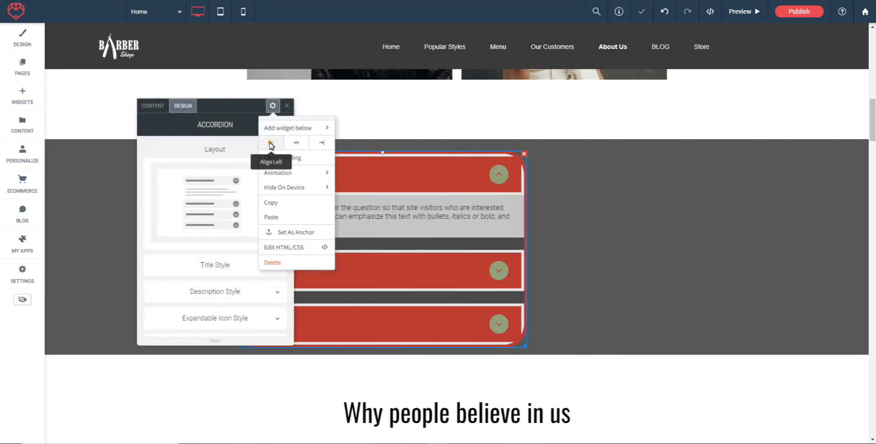
click(298, 145)
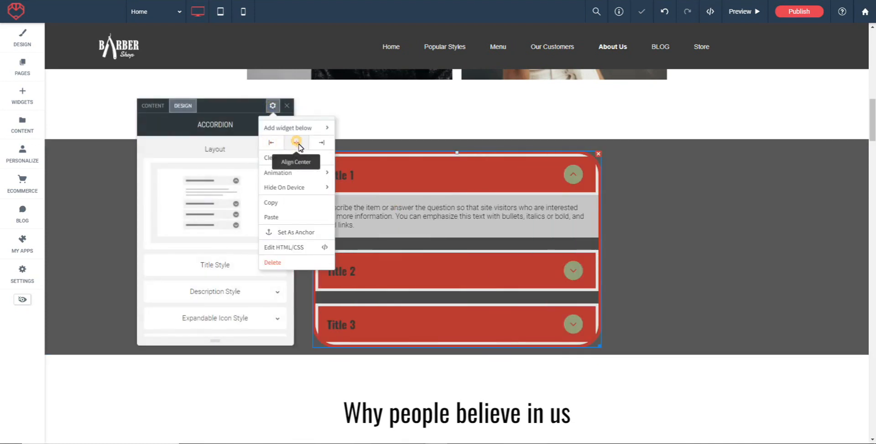
click(322, 145)
click(287, 105)
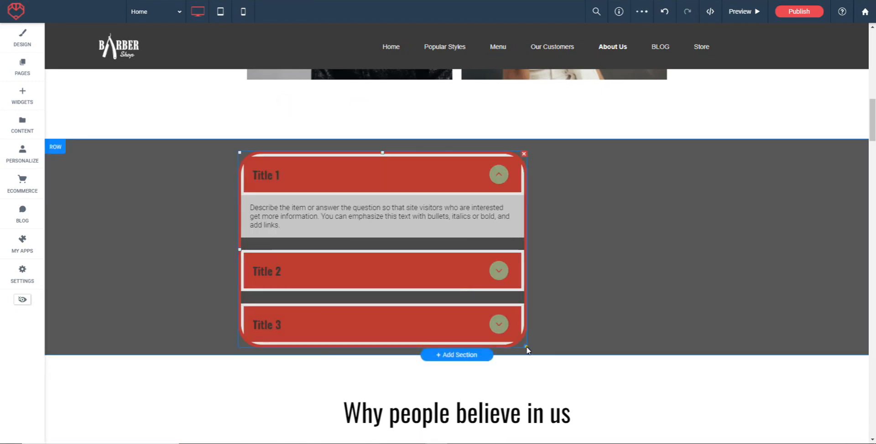
Widen the accordion back to the full content width and deselect it
drag(526, 347, 689, 351)
click(836, 299)
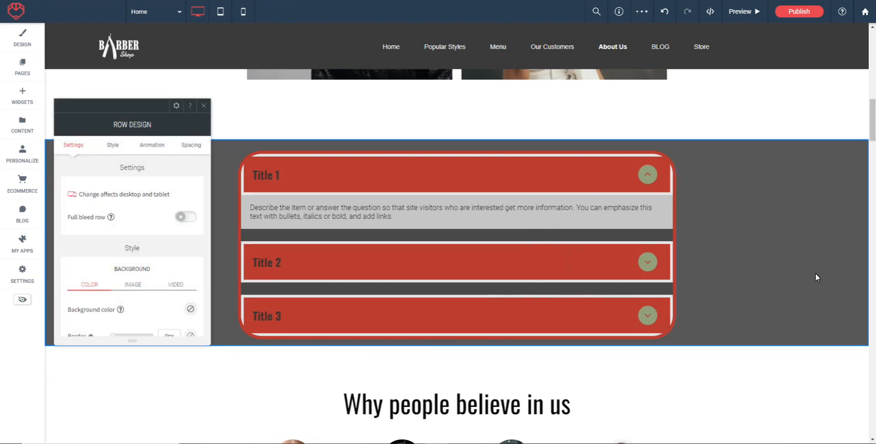
Preview the page and test expanding and collapsing the accordion's Title 1, Title 2 and Title 3 items
click(744, 12)
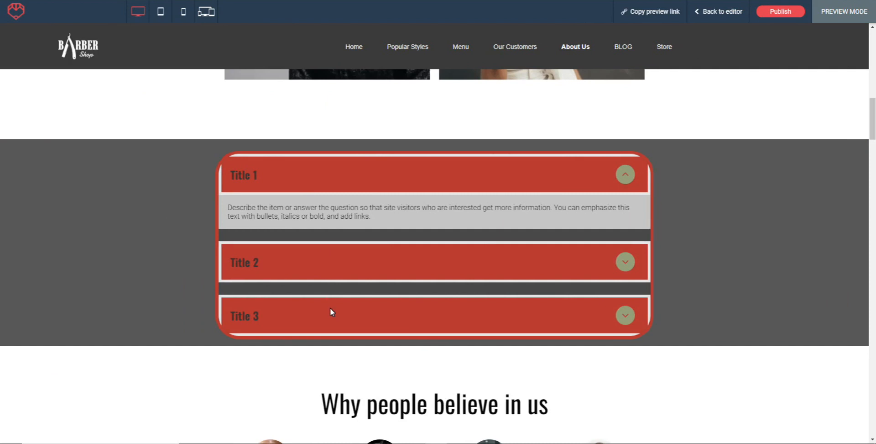
click(626, 174)
click(626, 227)
click(625, 174)
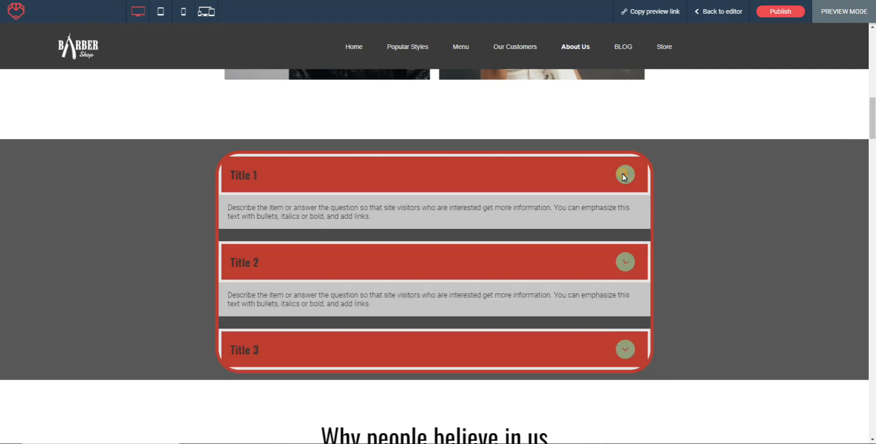
click(626, 315)
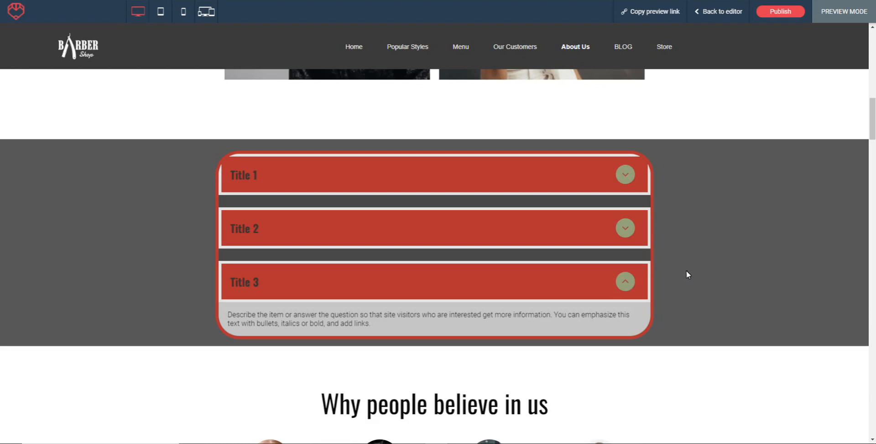